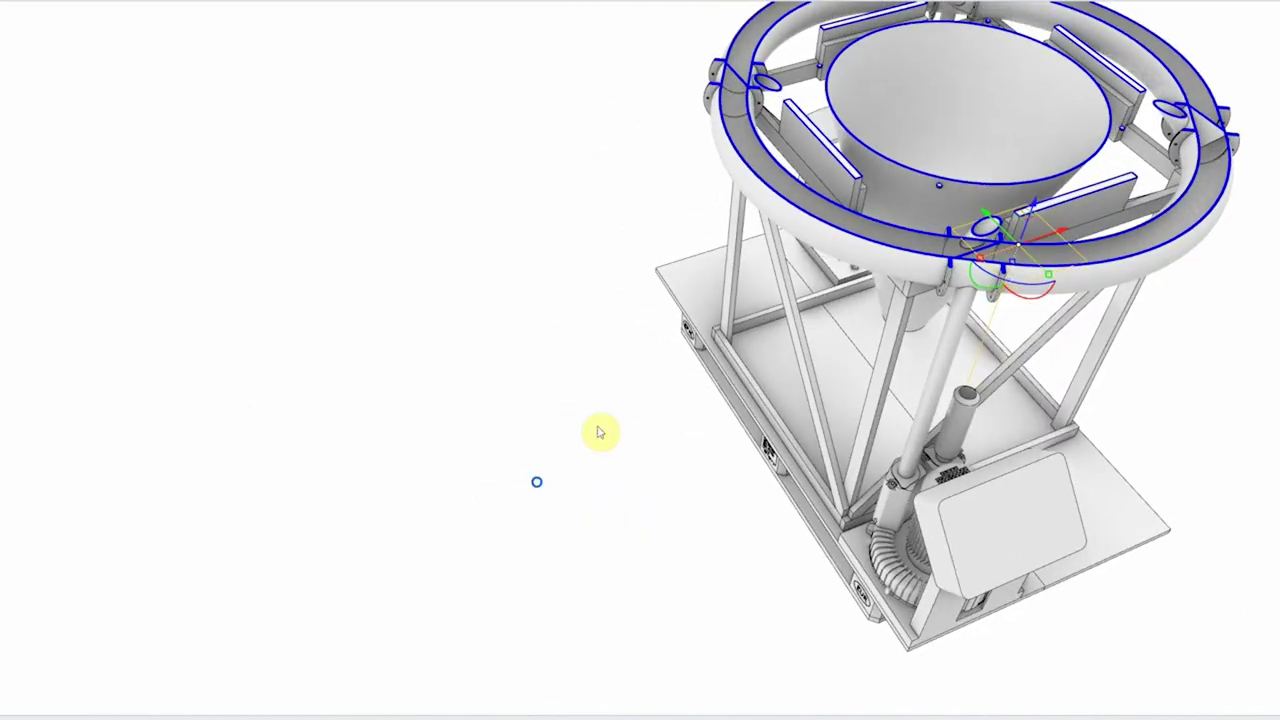
scroll(1015, 180, "up", 3)
scroll(977, 354, "up", 2)
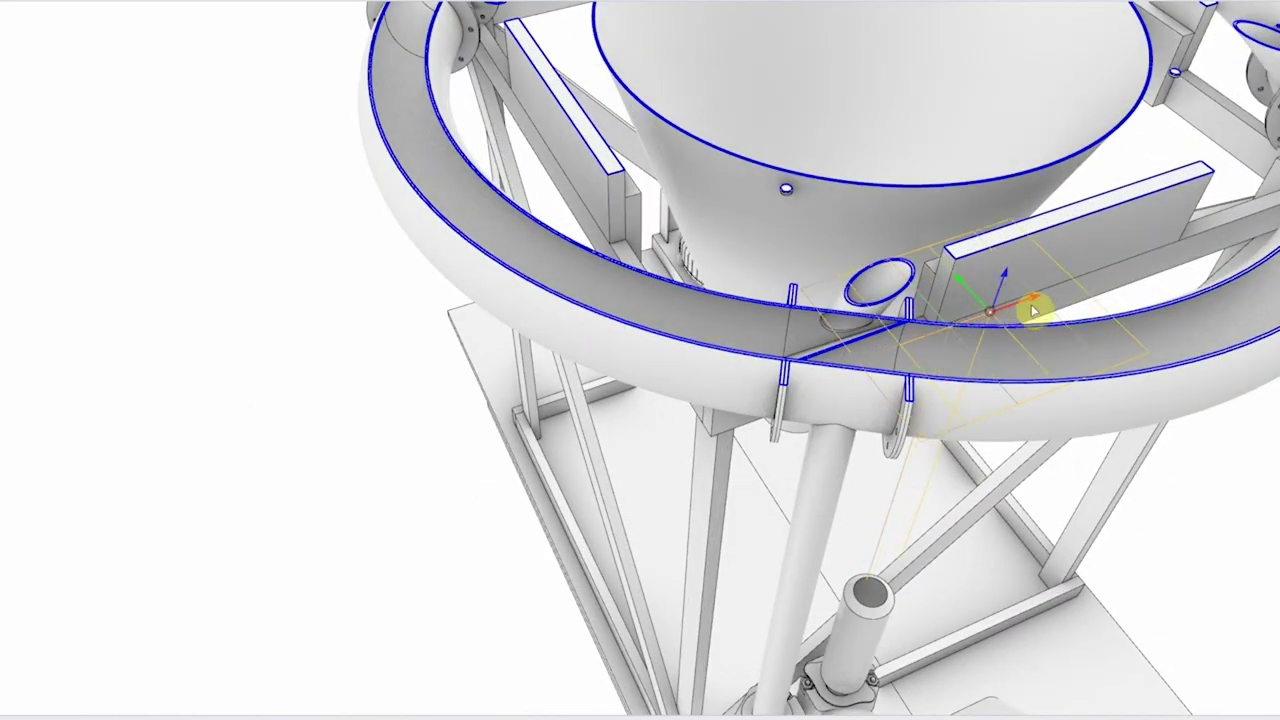